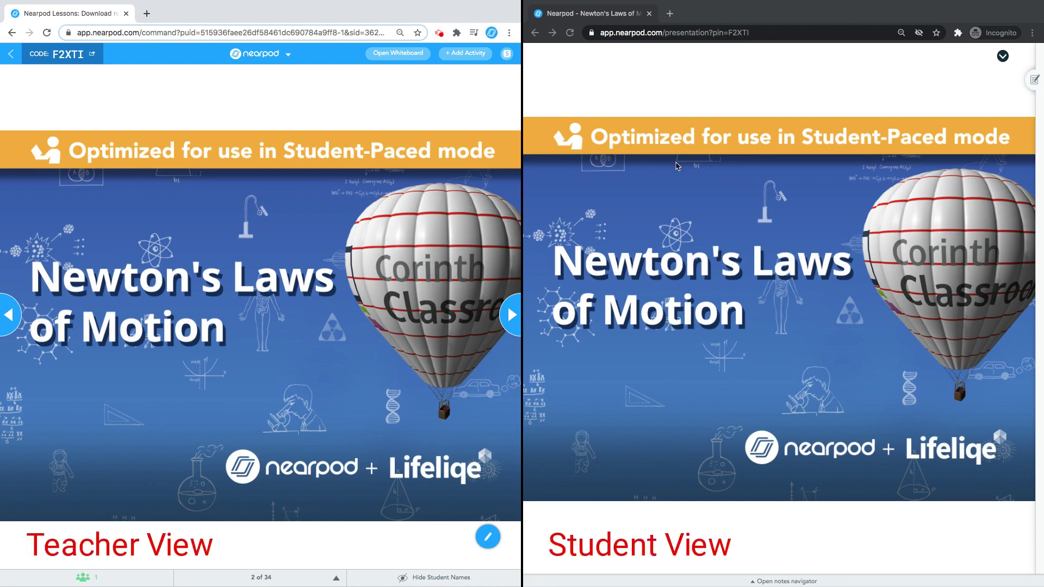
- Open a blank shared whiteboard and insert an empty text box with the Tt tool
left_click(396, 53)
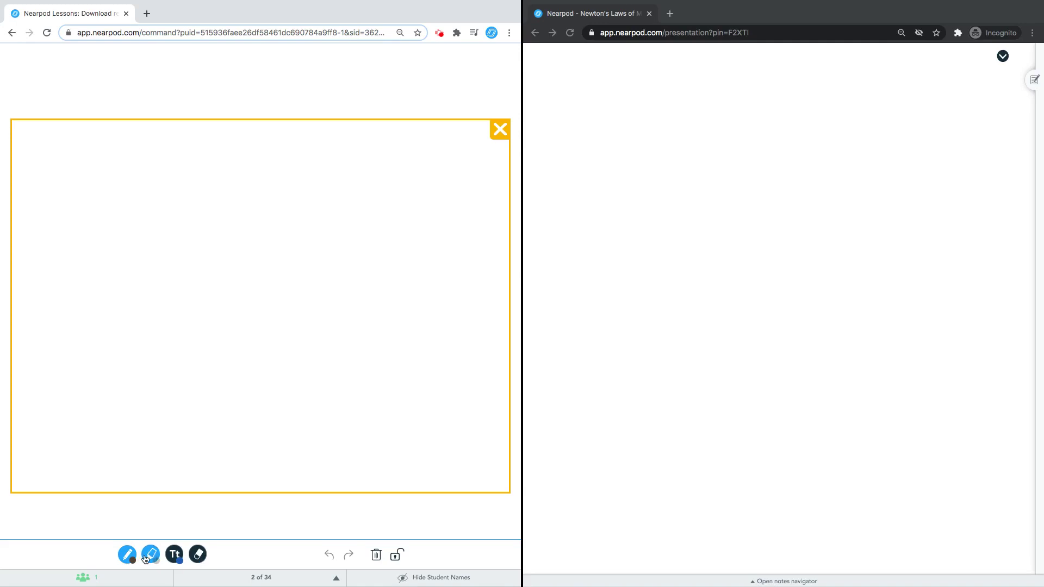
left_click(127, 556)
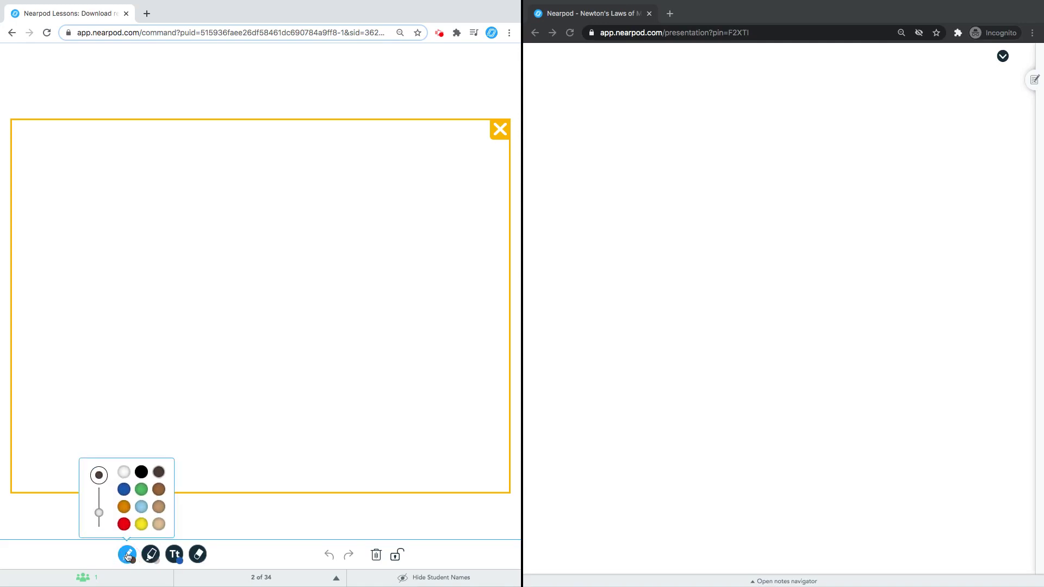
left_click(151, 555)
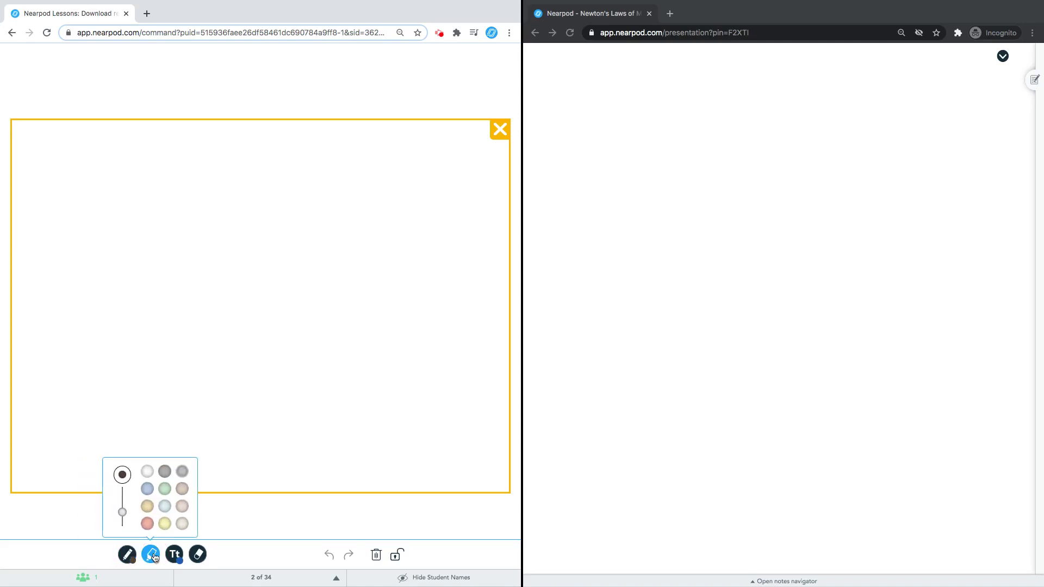
left_click(174, 555)
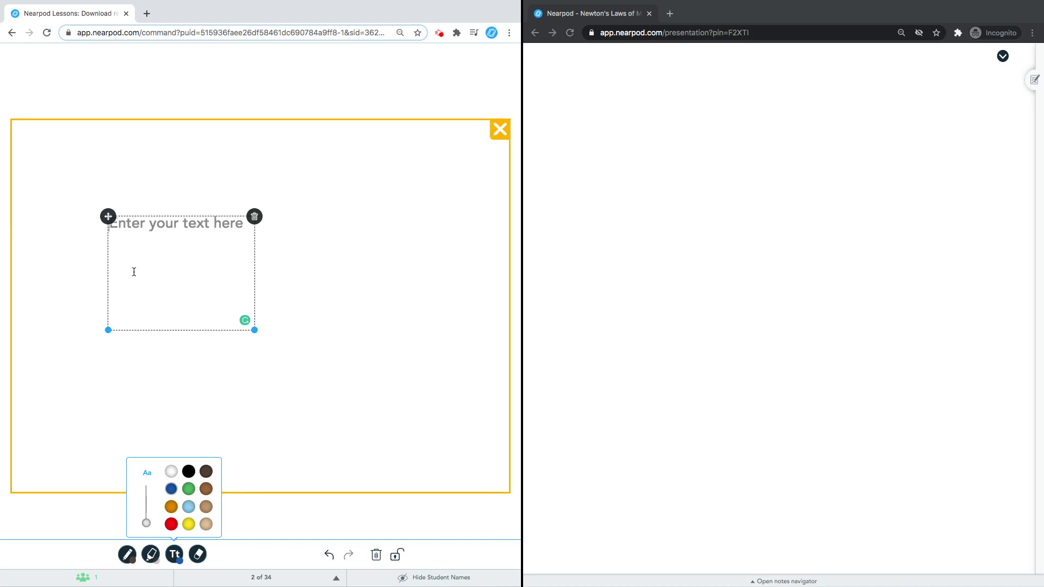
type("Please ")
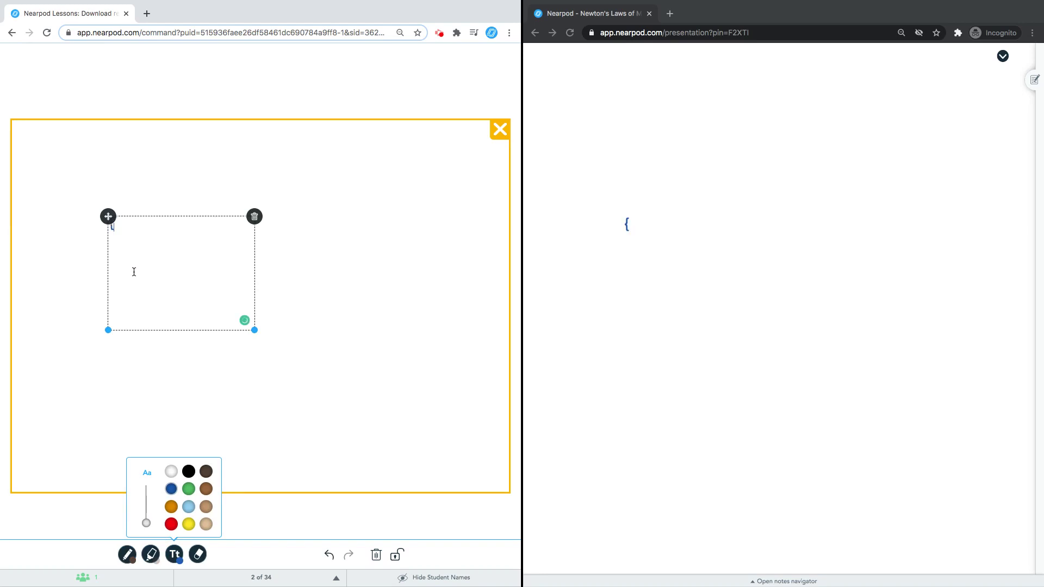
type("mak")
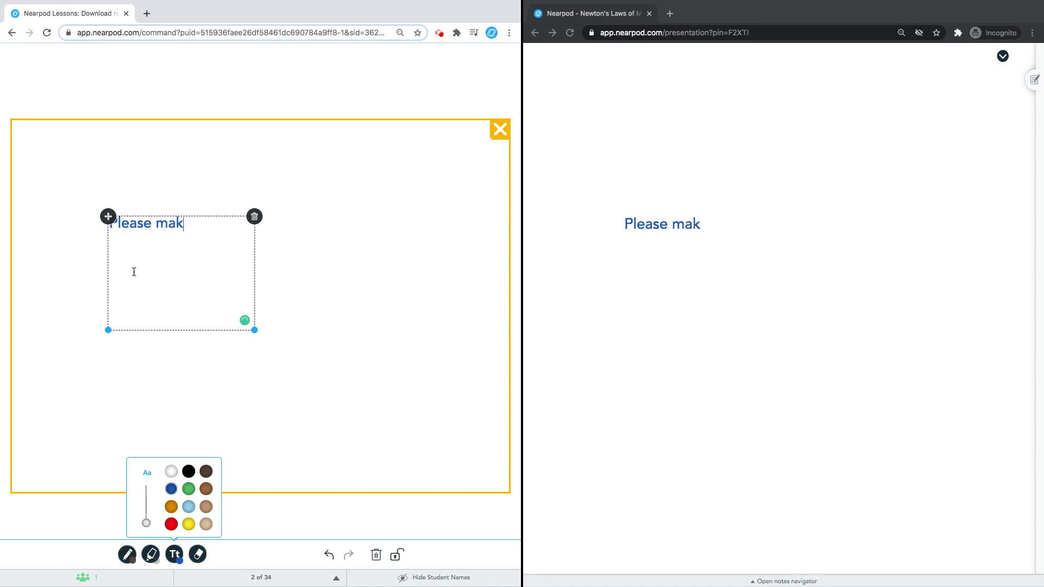
type("e sure you have your n")
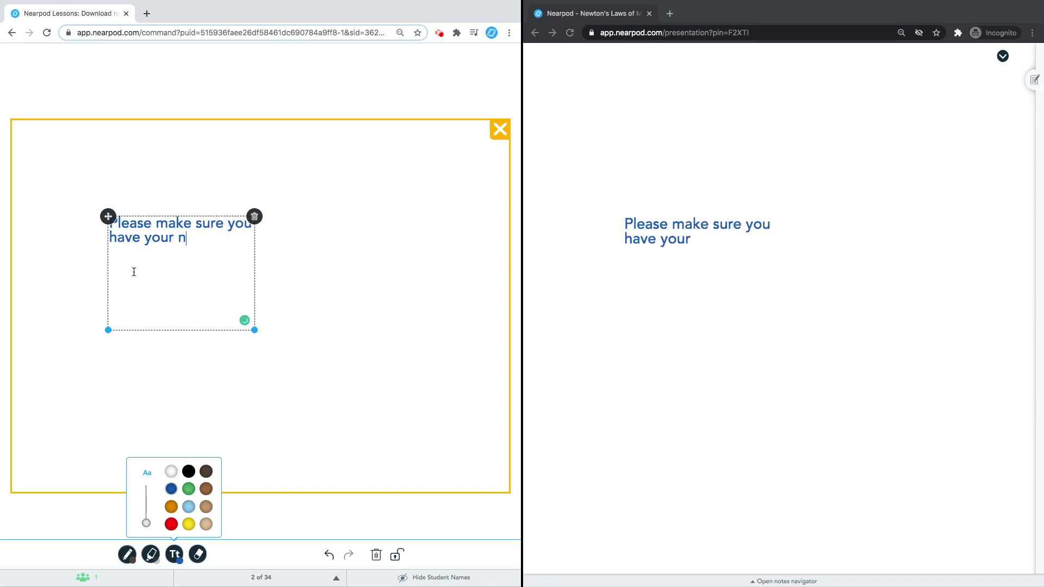
type("otes on")
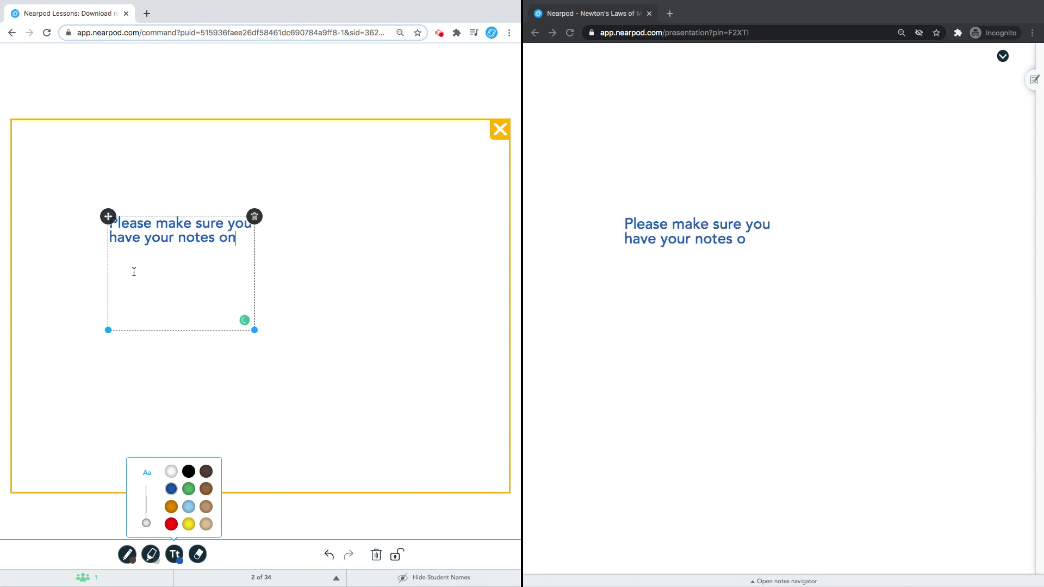
type(".")
- Draw a dark brown pen stroke and a thicker pale green highlighter stroke below the directions
left_click(127, 555)
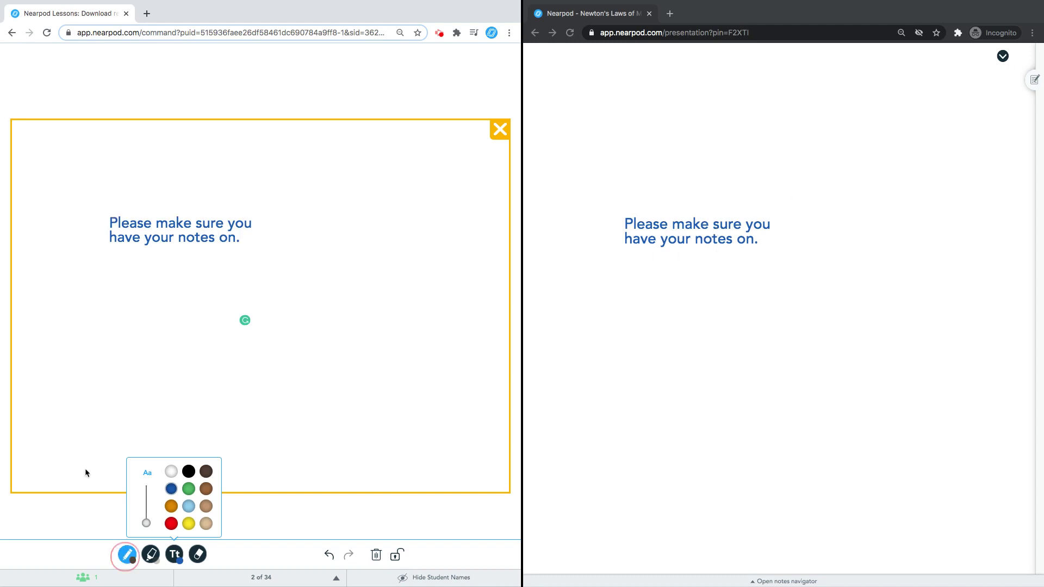
left_click_drag(68, 421, 102, 377)
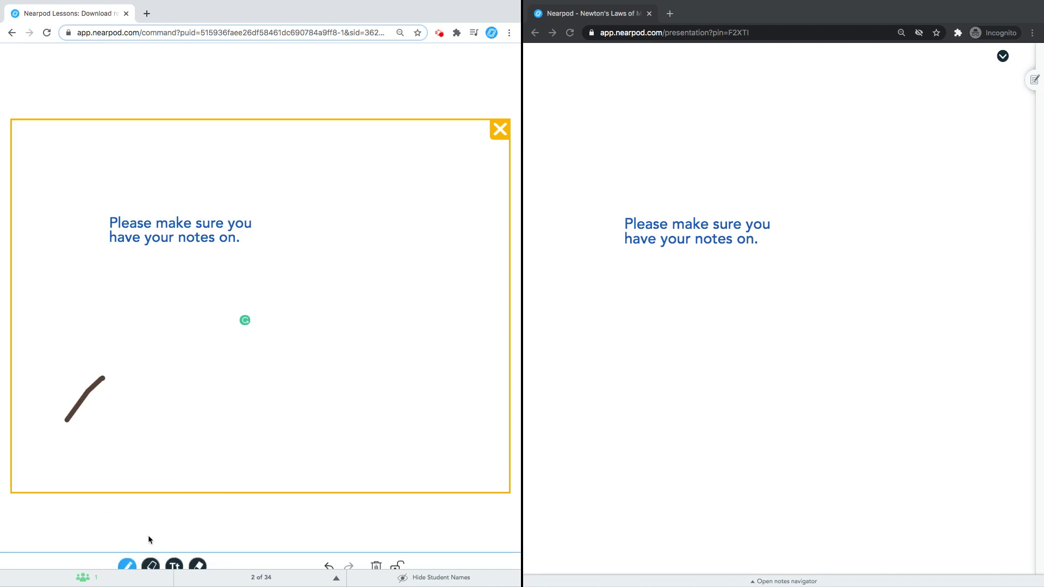
left_click(150, 555)
mouse_move(376, 555)
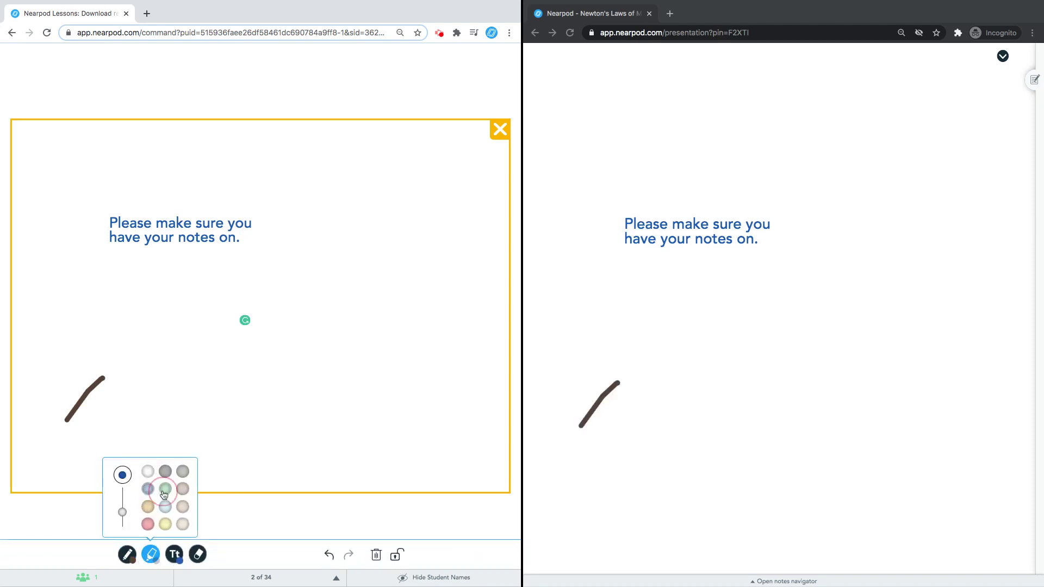
left_click_drag(122, 514, 122, 505)
left_click_drag(221, 421, 329, 377)
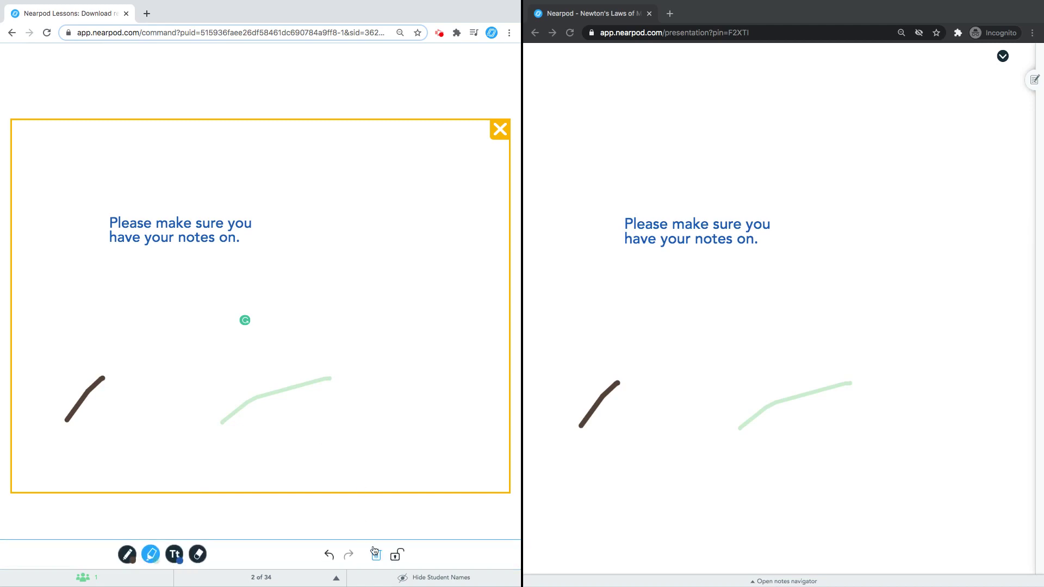
- Close the whiteboard, advance two slides to slide 4 of 34, and reopen the whiteboard
left_click(500, 131)
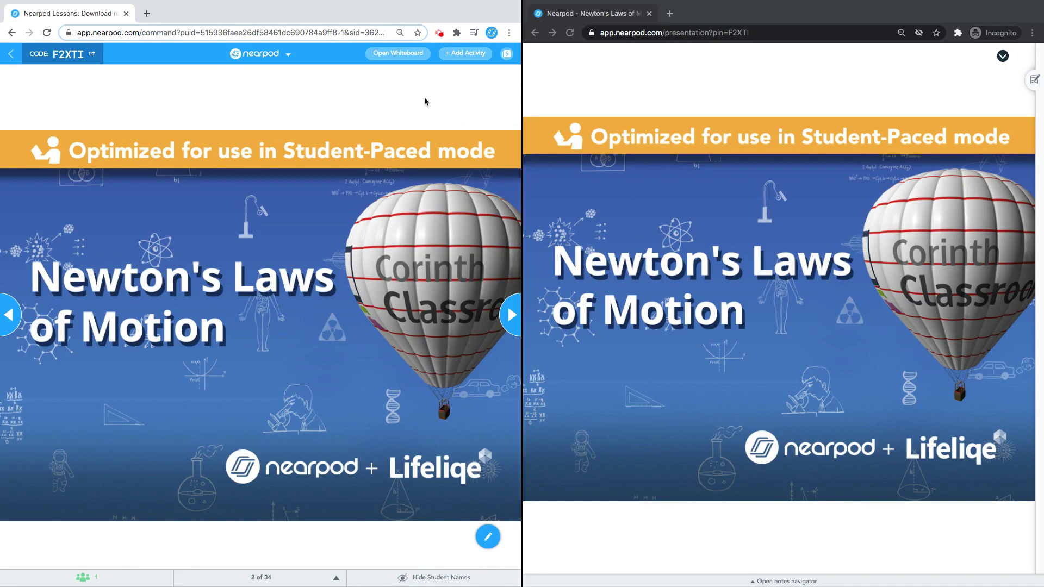
left_click(508, 305)
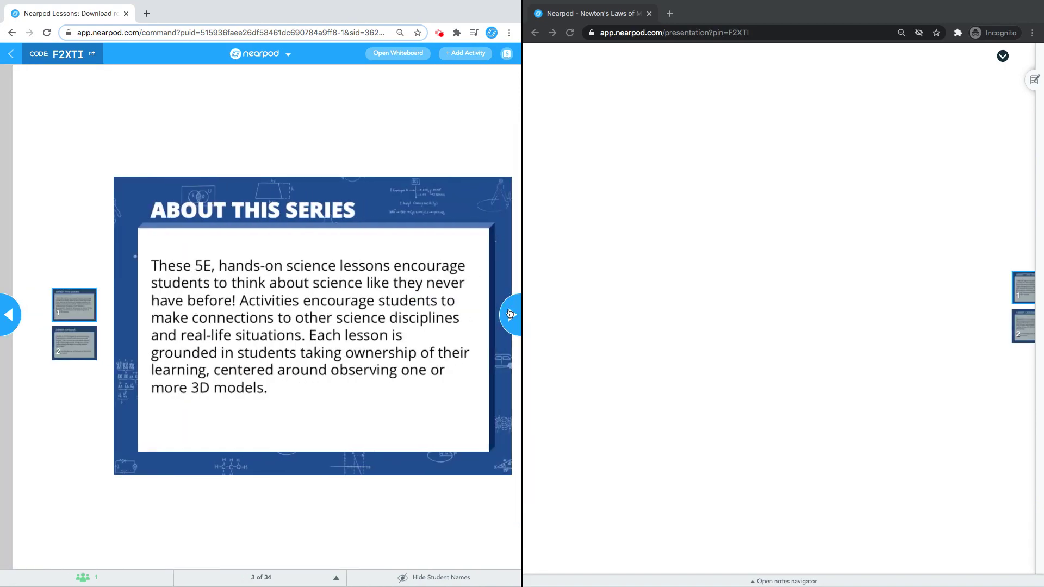
left_click(507, 313)
left_click(396, 53)
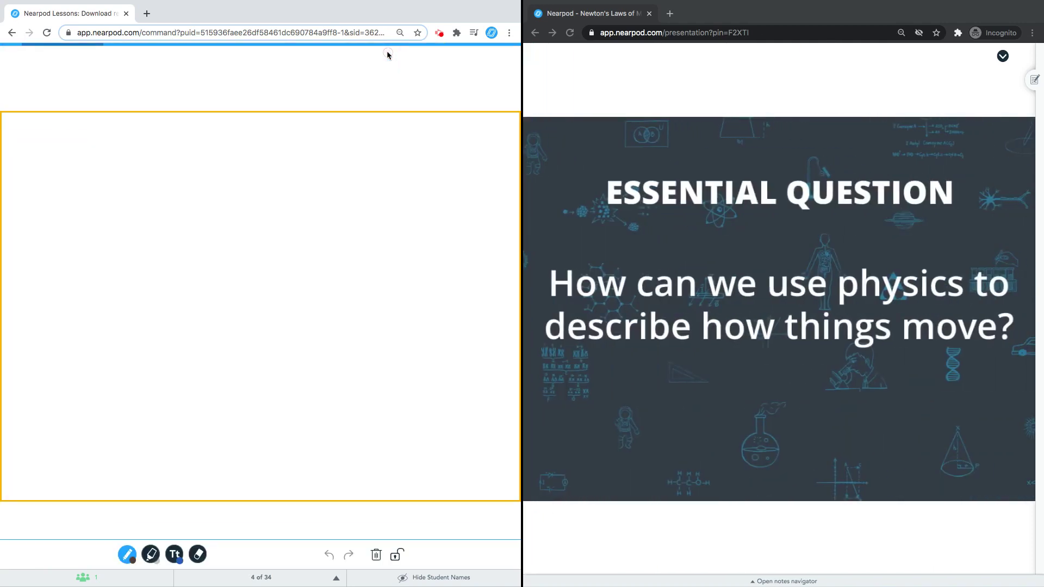